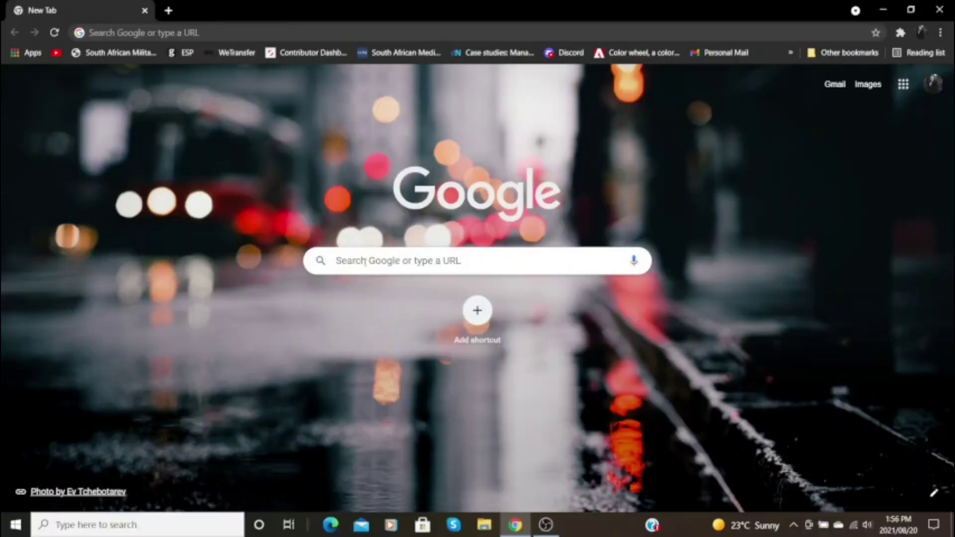
Step: Search 'open railway map' from the new-tab suggestions and load the OpenRailwayMap site
click(366, 260)
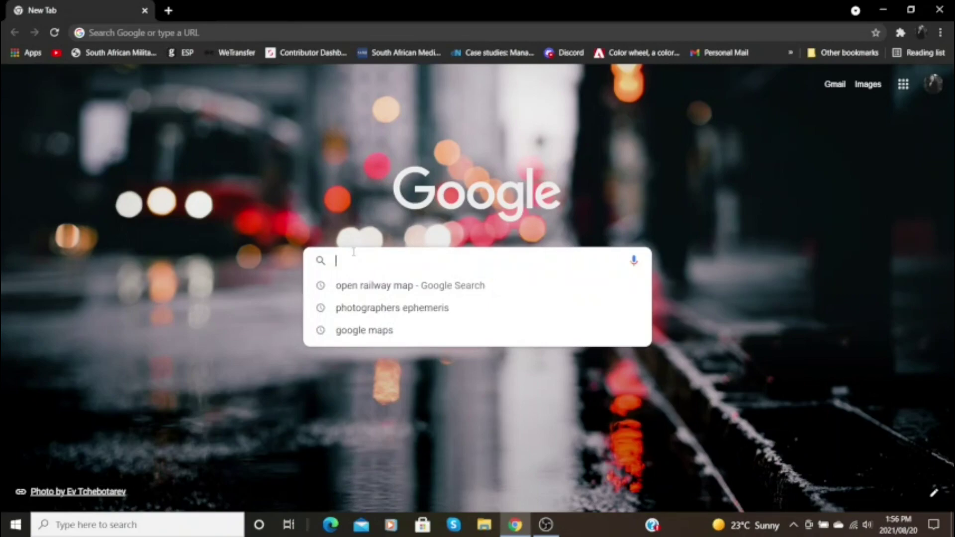
click(366, 285)
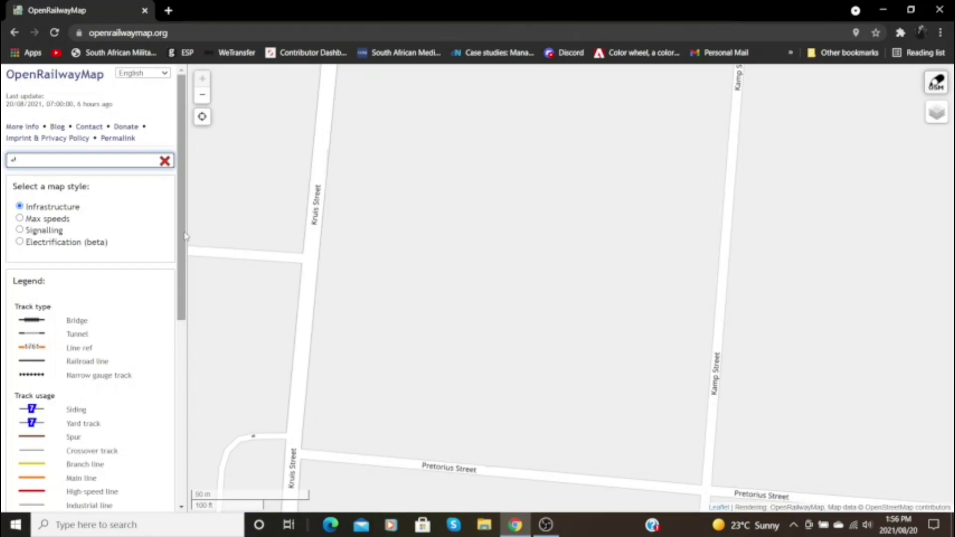
click(165, 74)
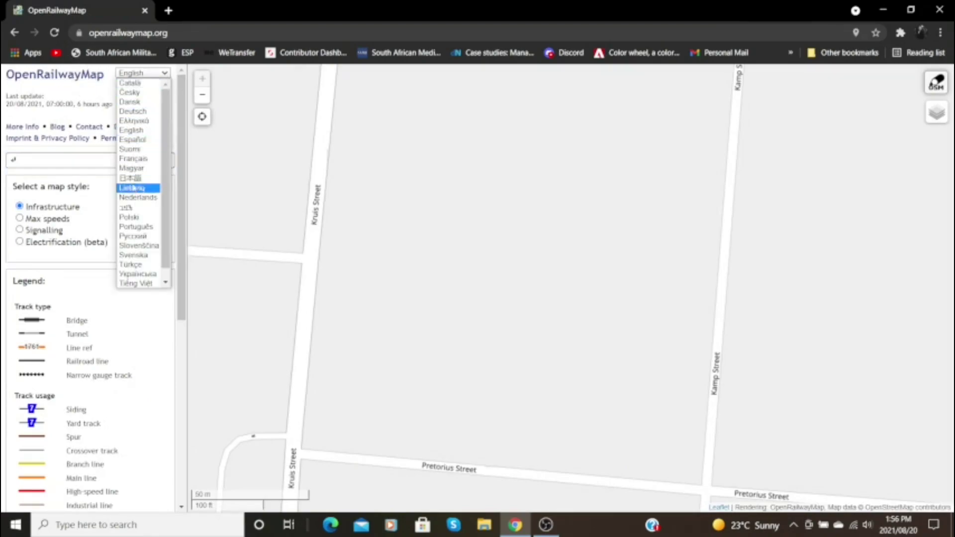
click(136, 131)
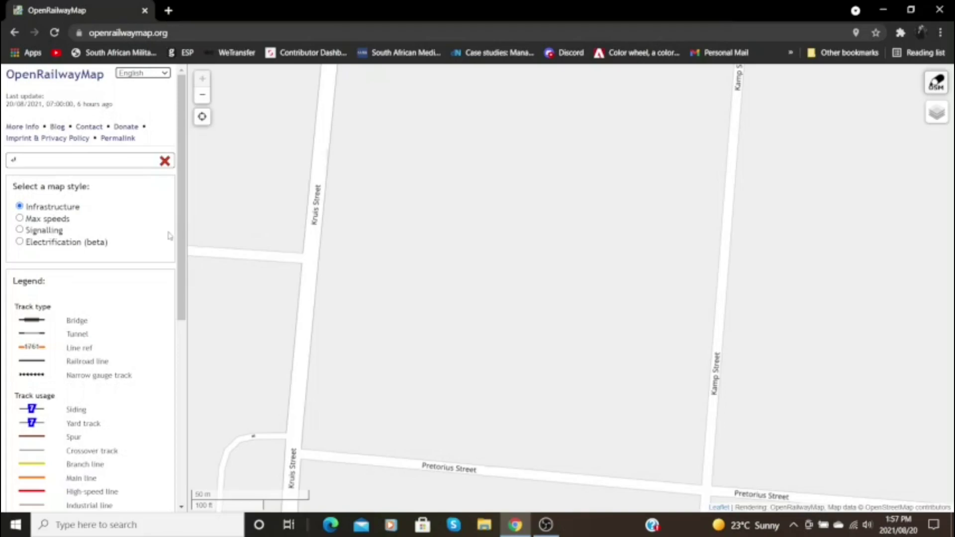
drag(181, 225, 197, 305)
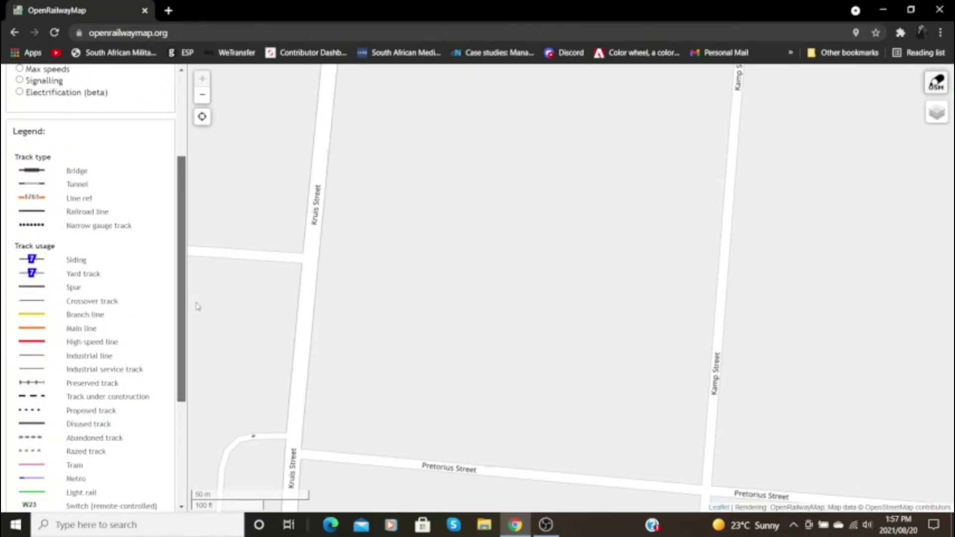
drag(197, 306, 480, 308)
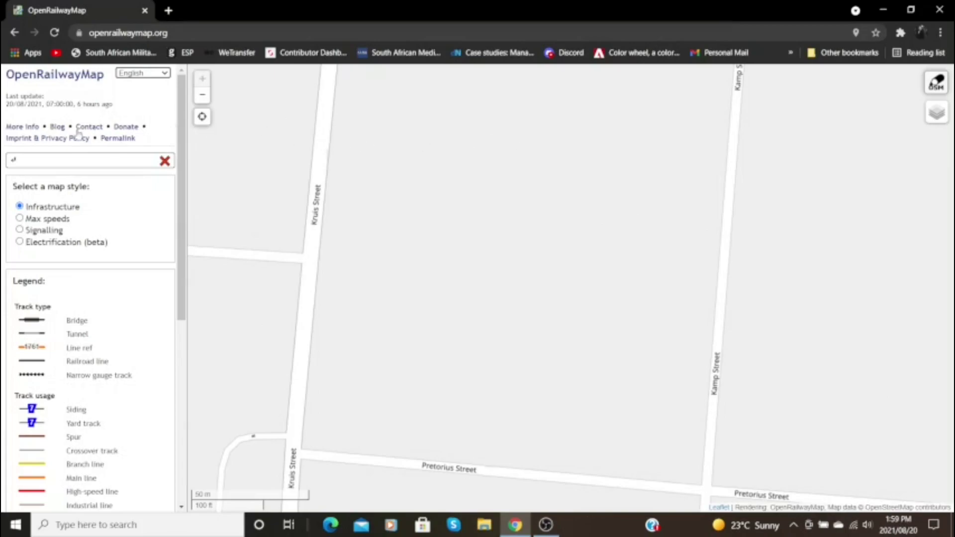
Step: Search OpenRailwayMap for Potchefstroom and jump to the Potchefstroom Station result
click(52, 161)
text(Potchefstroom)
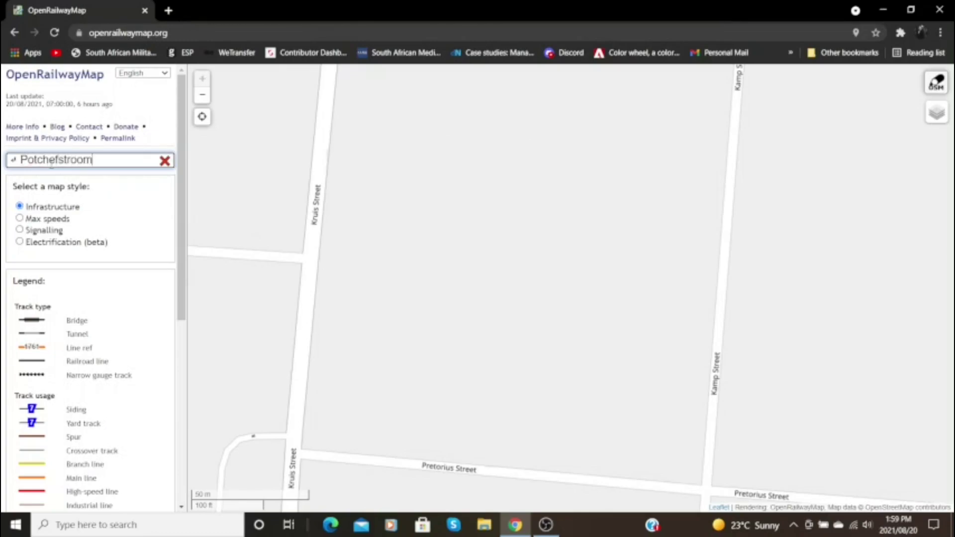
key(Return)
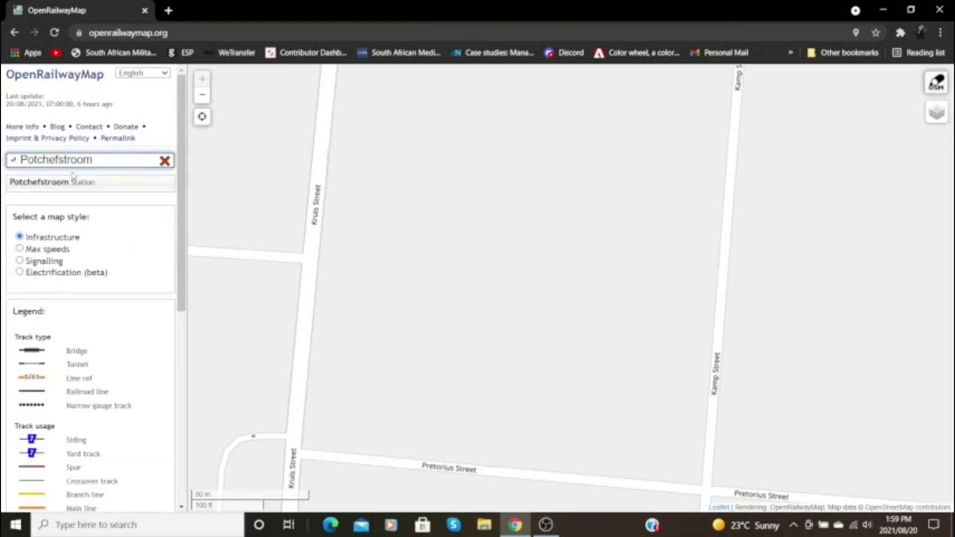
click(107, 188)
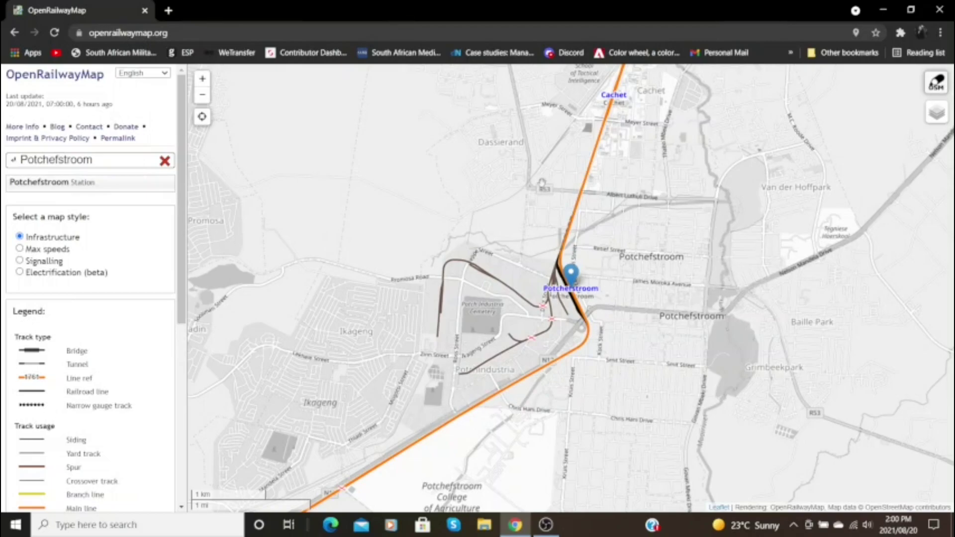
Step: Zoom out and back in around Potchefstroom station on the railway map
scroll(712, 393, down, 4)
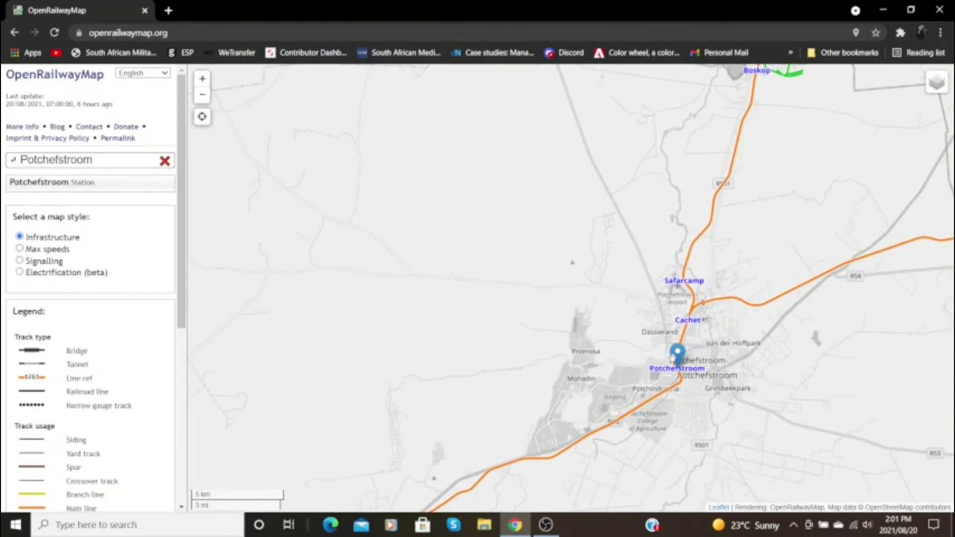
click(209, 84)
click(209, 85)
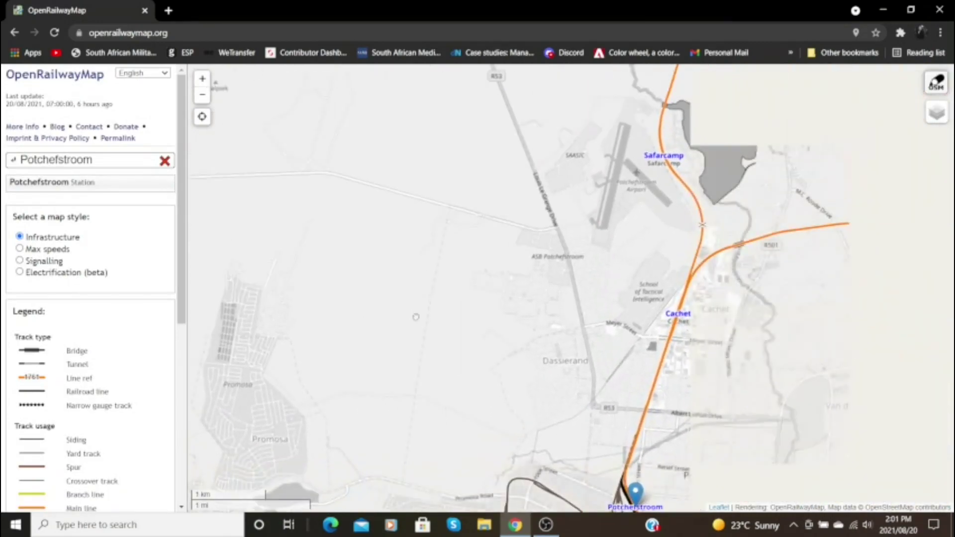
drag(591, 231, 464, 95)
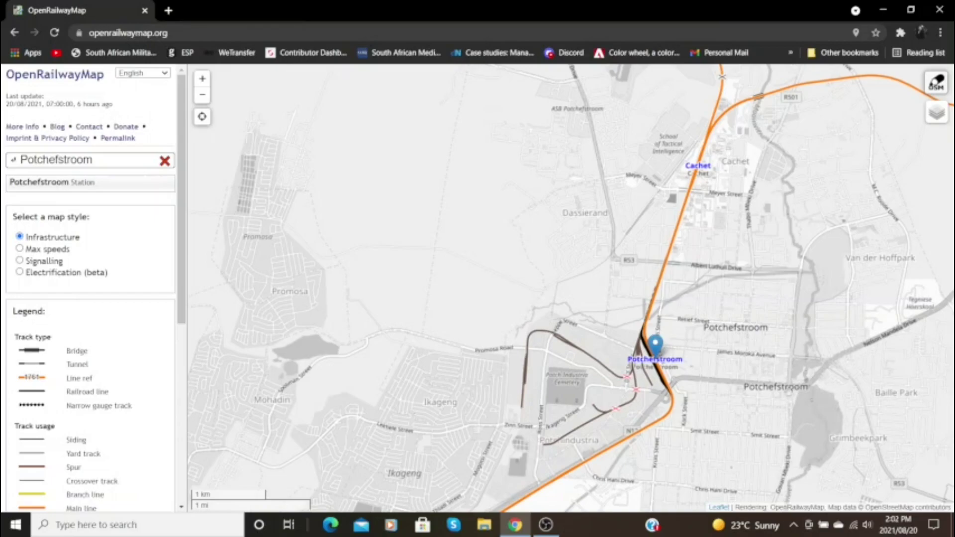
scroll(744, 389, up, 3)
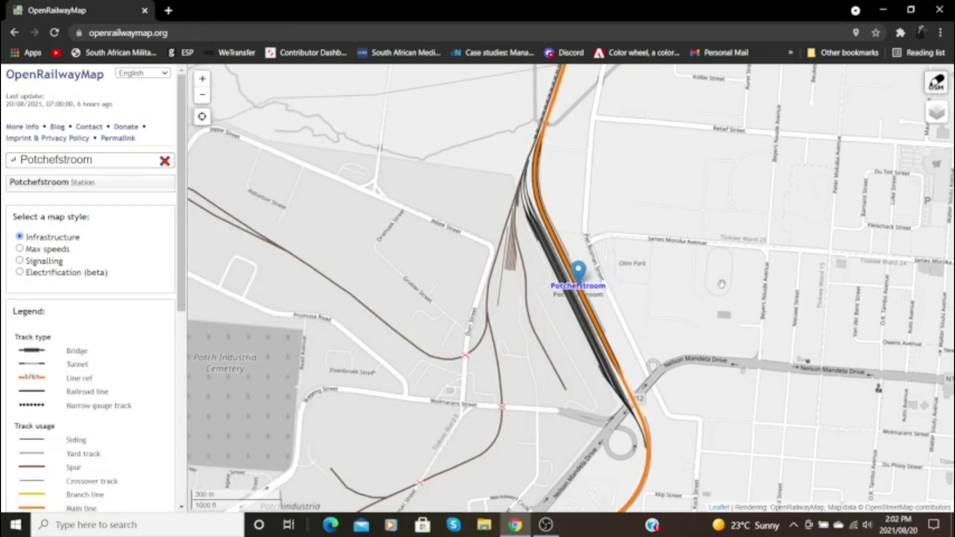
scroll(721, 284, down, 2)
scroll(724, 279, down, 1)
scroll(741, 269, down, 2)
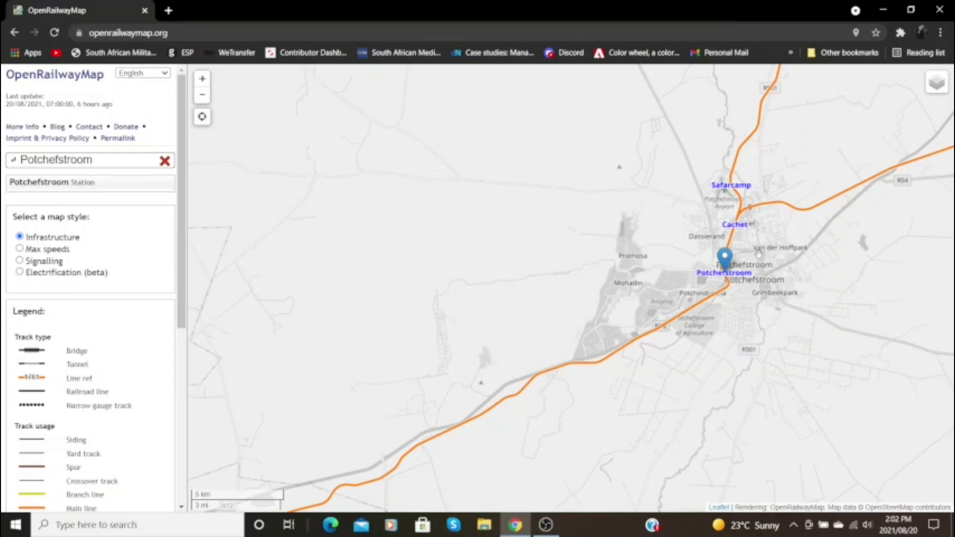
scroll(766, 253, up, 2)
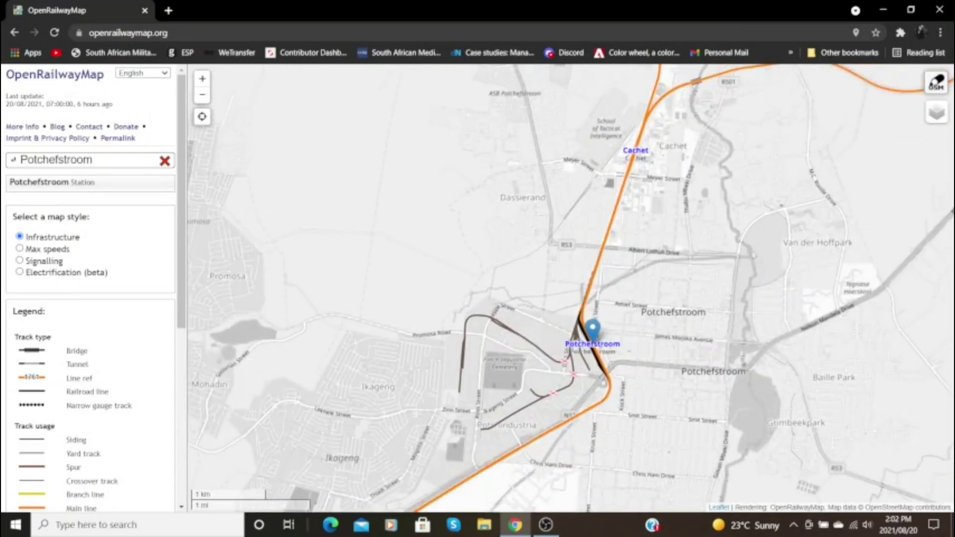
Step: Pan north past Cachet to the rail lines near North-West University
drag(763, 223, 730, 317)
scroll(617, 269, up, 2)
drag(617, 269, 634, 408)
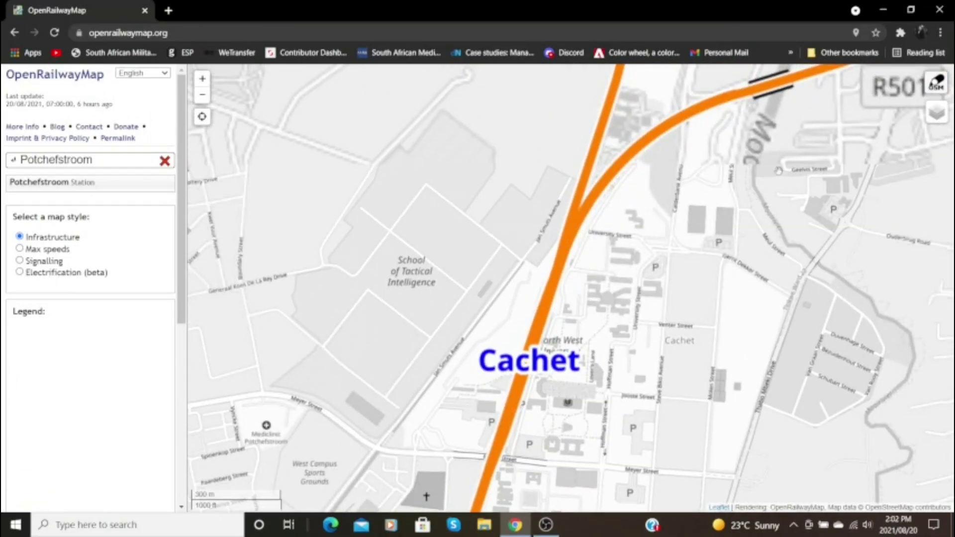
drag(809, 141, 655, 325)
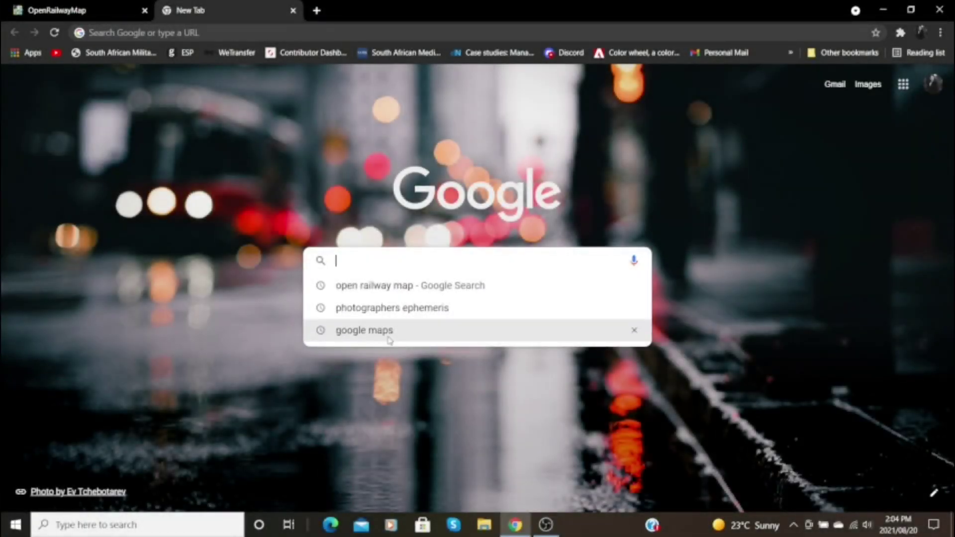
Step: Load Google Maps from the 'google maps' suggestion and zoom out over Potchefstroom
click(390, 332)
scroll(389, 280, down, 2)
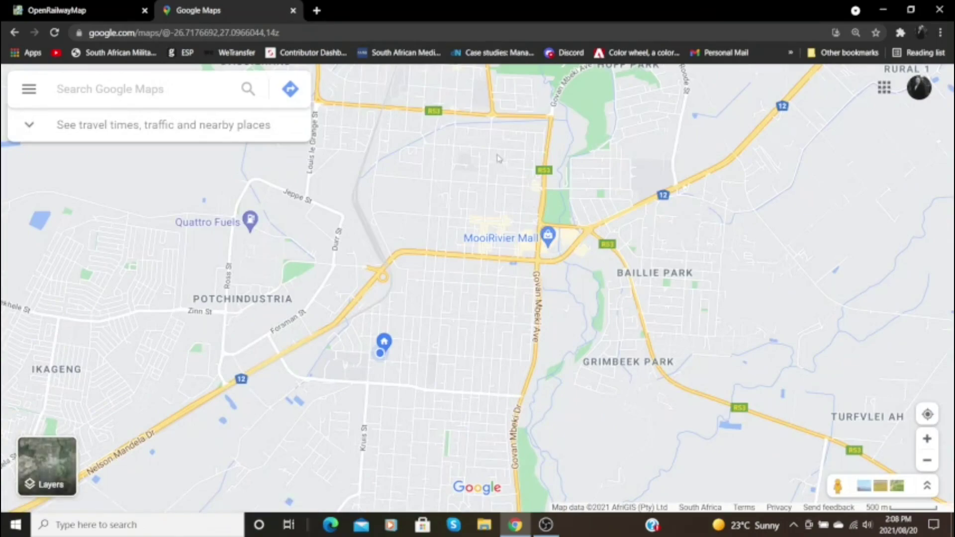
Step: Pan the map north to North-West University and the rail line
drag(497, 158, 481, 274)
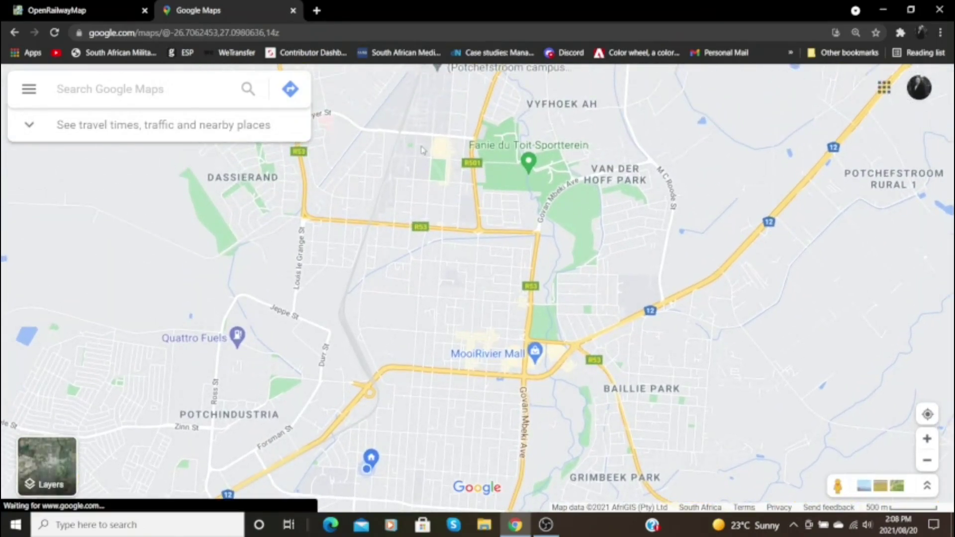
scroll(520, 193, up, 2)
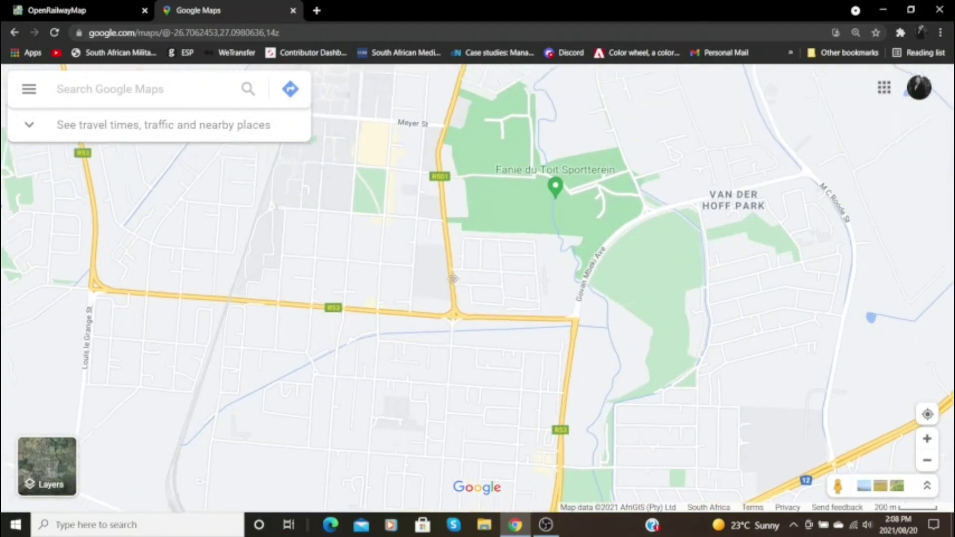
mouse_move(425, 154)
mouse_down()
mouse_move(534, 275)
mouse_move(497, 398)
mouse_up()
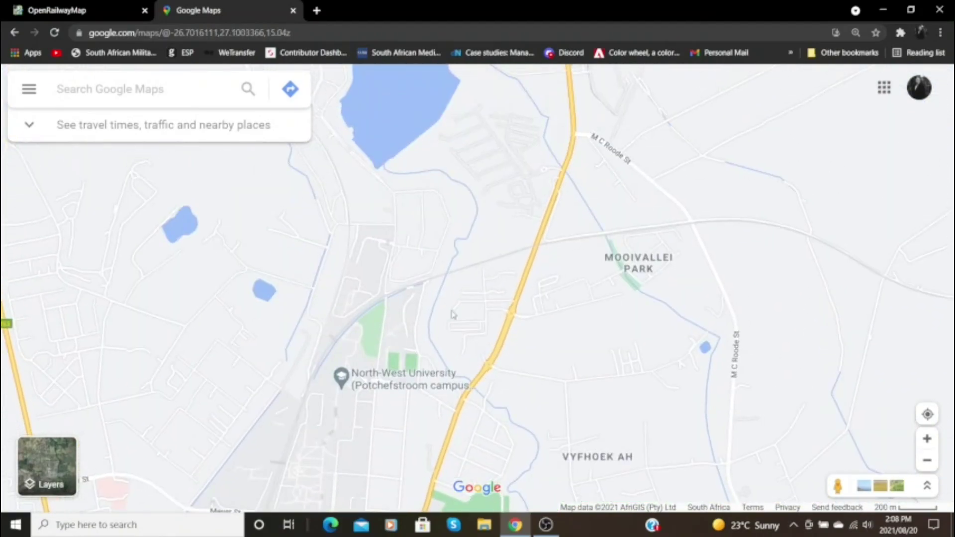
scroll(507, 266, up, 1)
scroll(507, 266, up, 2)
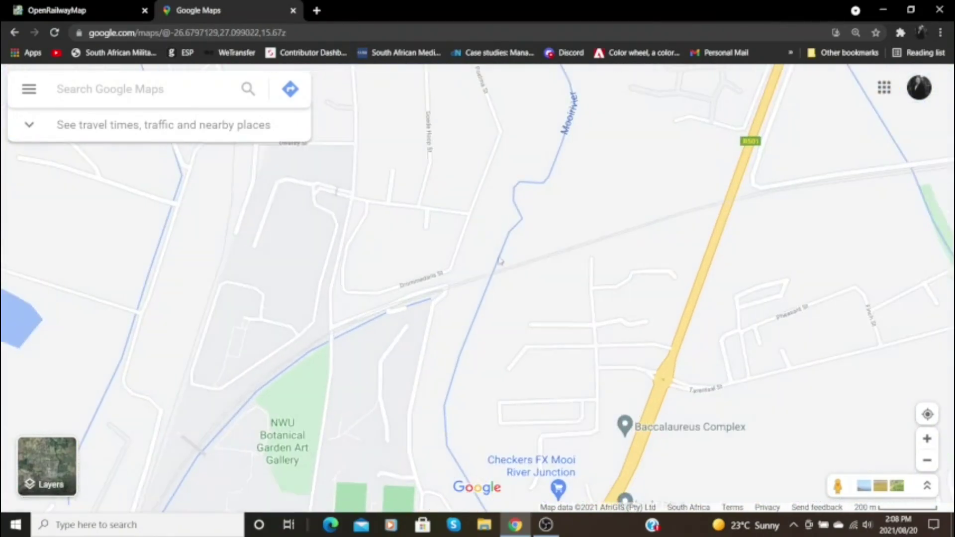
scroll(463, 310, up, 1)
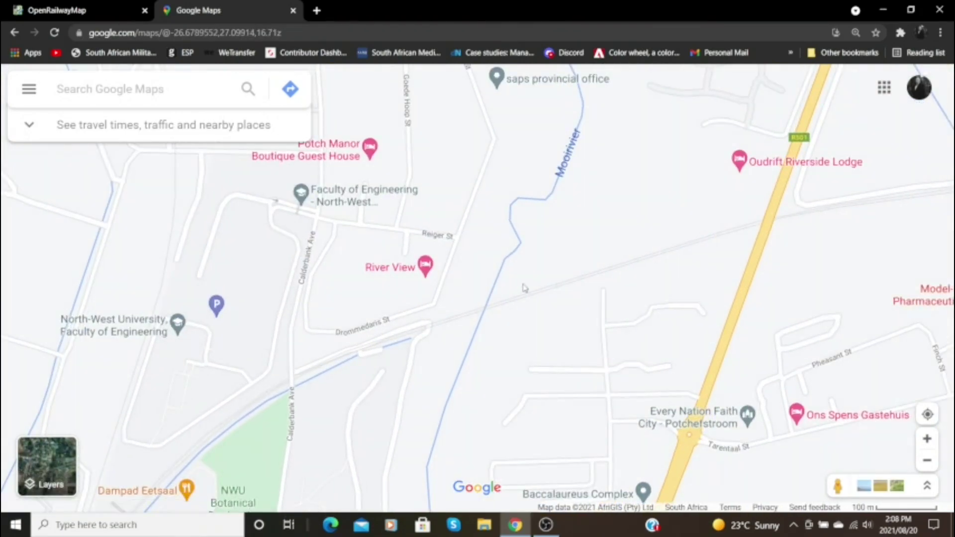
scroll(523, 288, down, 2)
Step: Switch to satellite imagery and zoom in on the rail line
click(28, 461)
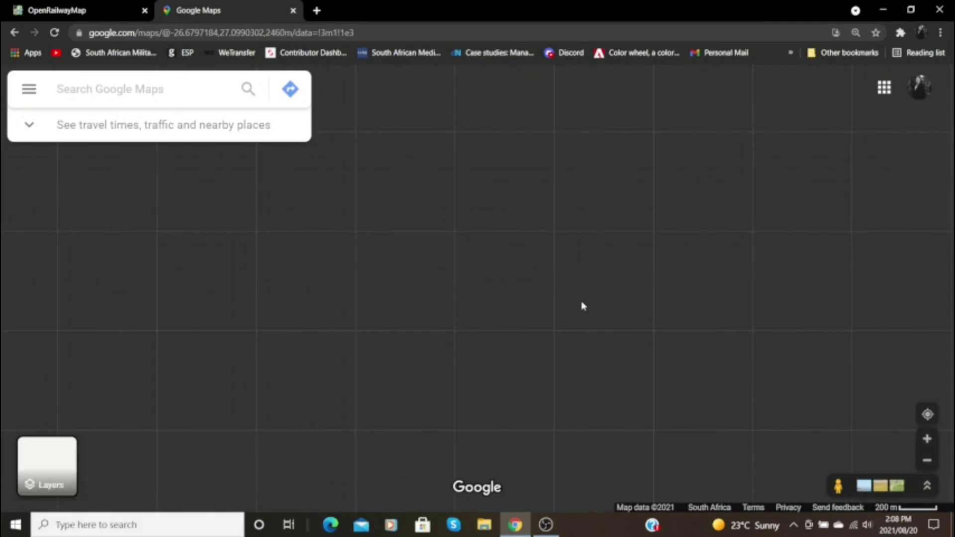
scroll(457, 219, up, 1)
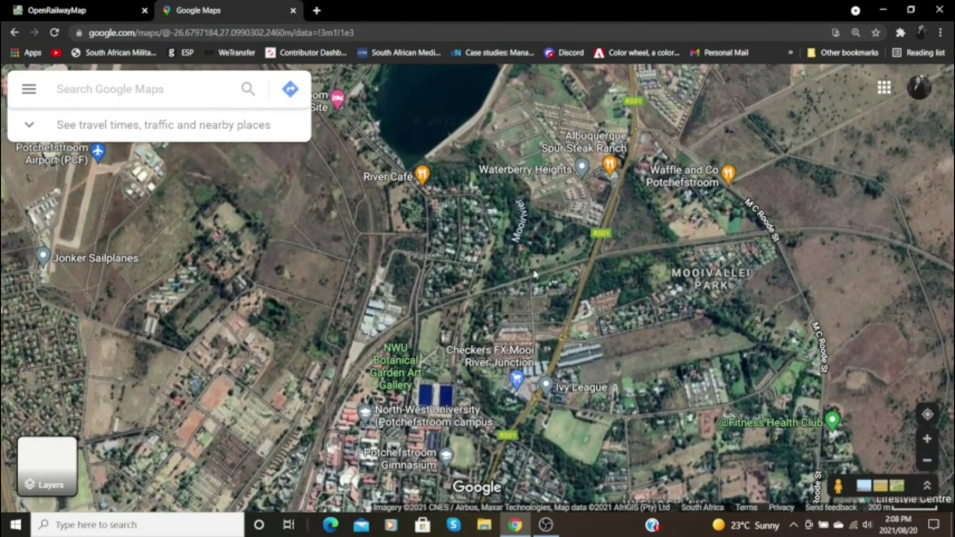
scroll(397, 265, up, 2)
scroll(398, 265, up, 2)
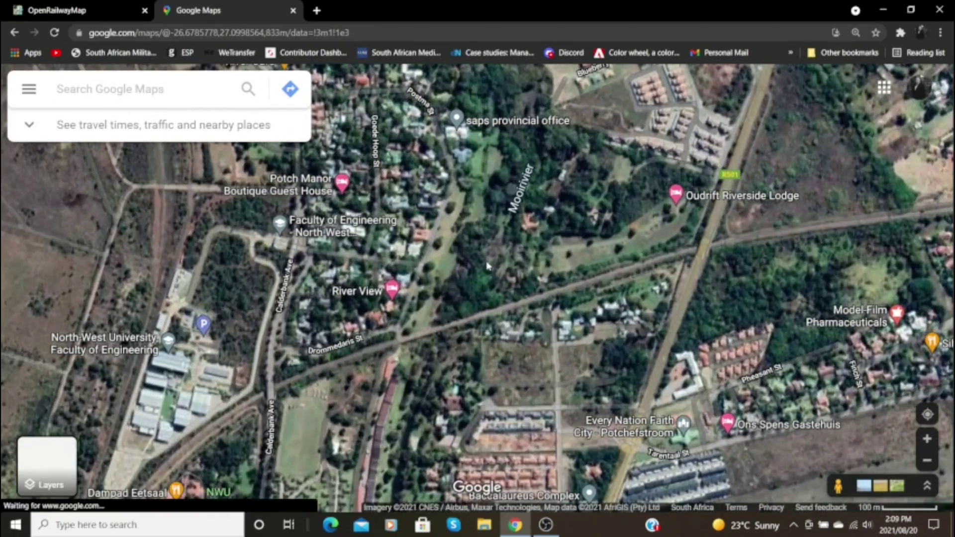
scroll(482, 287, up, 1)
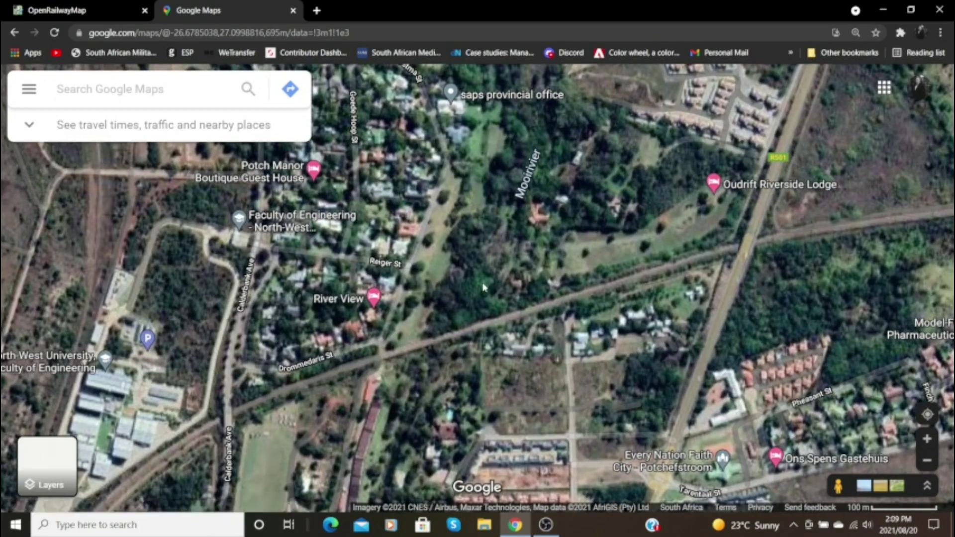
scroll(481, 285, up, 2)
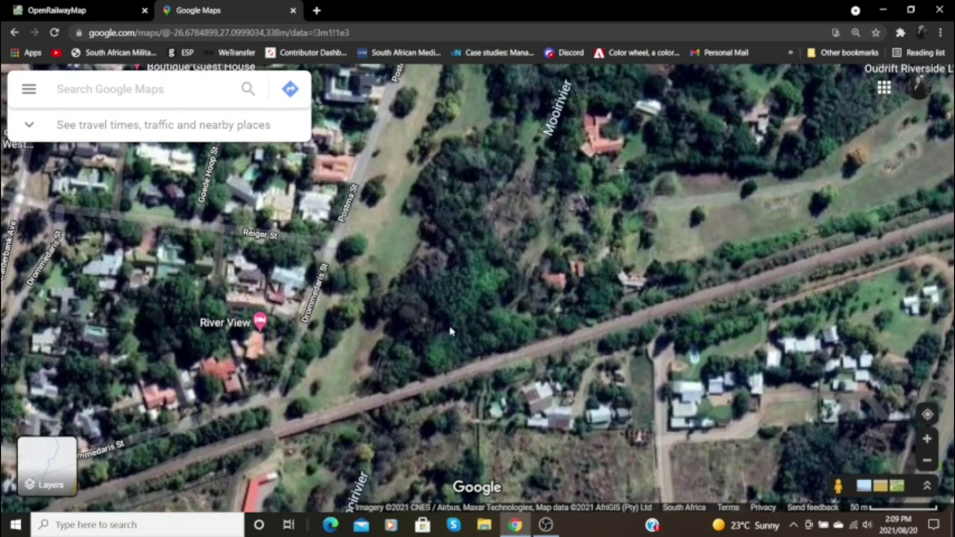
Step: Centre the rail bridge over the Mooirivier and pick a spot on Drommedaris St
drag(450, 330, 504, 274)
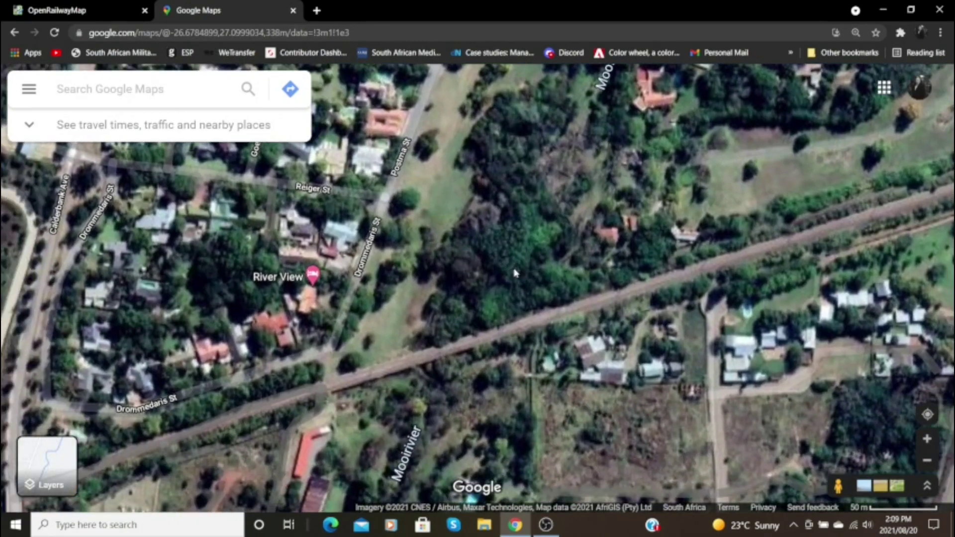
drag(537, 174, 512, 297)
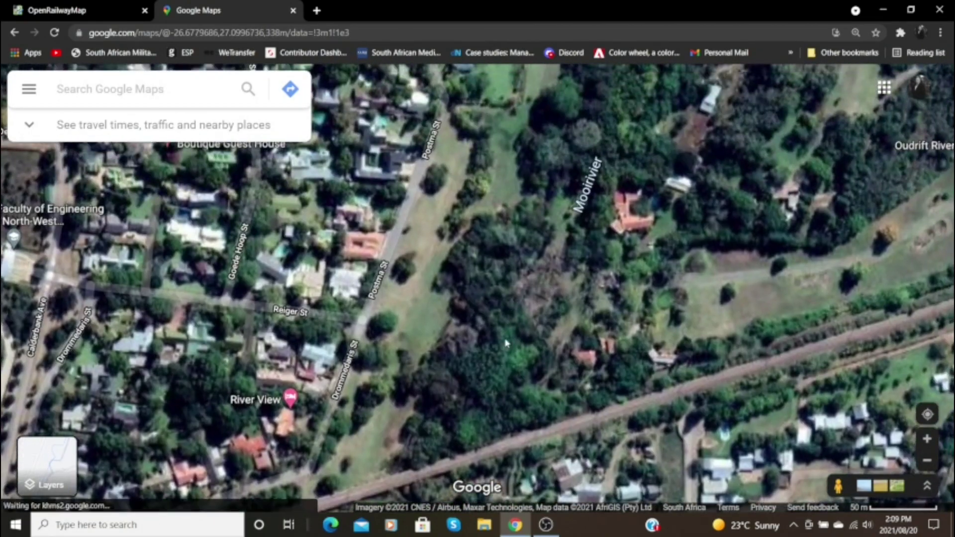
drag(505, 341, 561, 277)
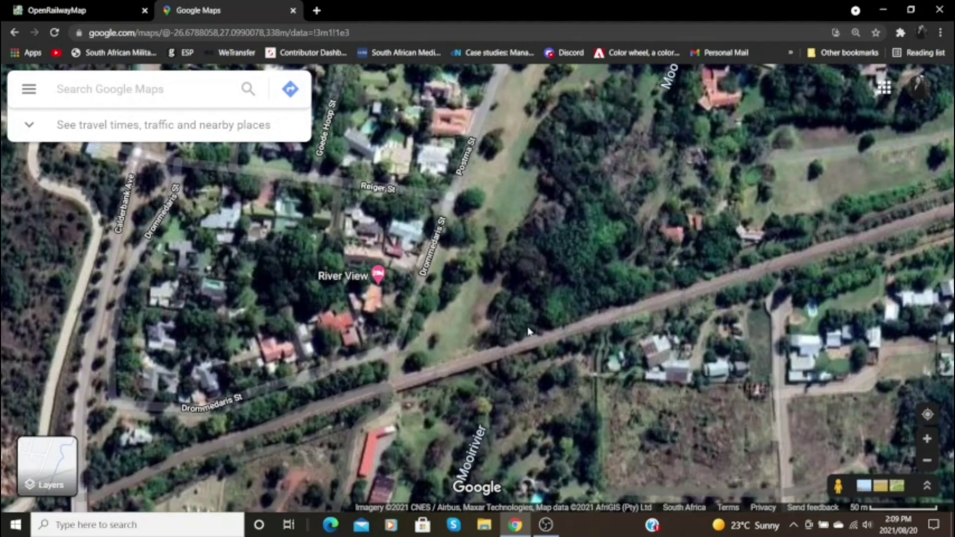
drag(424, 283, 444, 320)
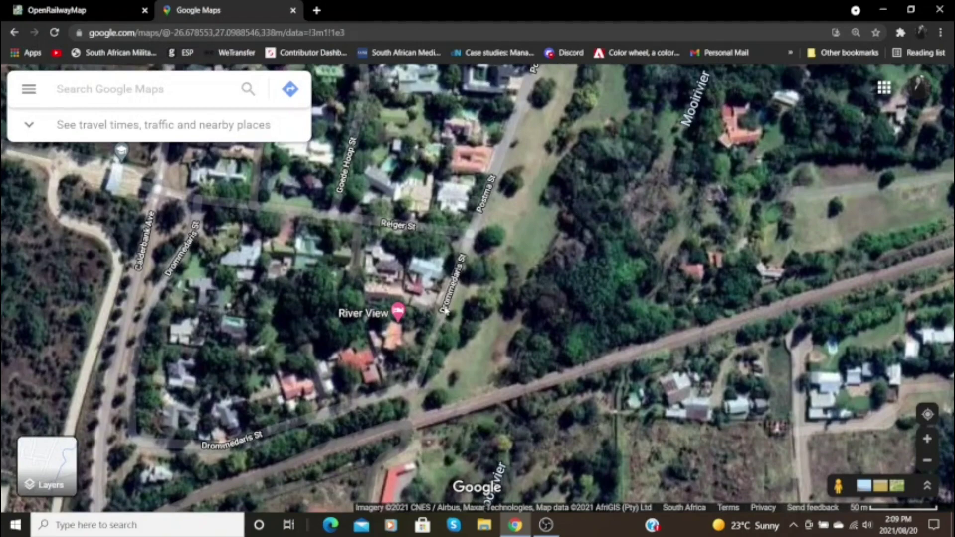
click(443, 306)
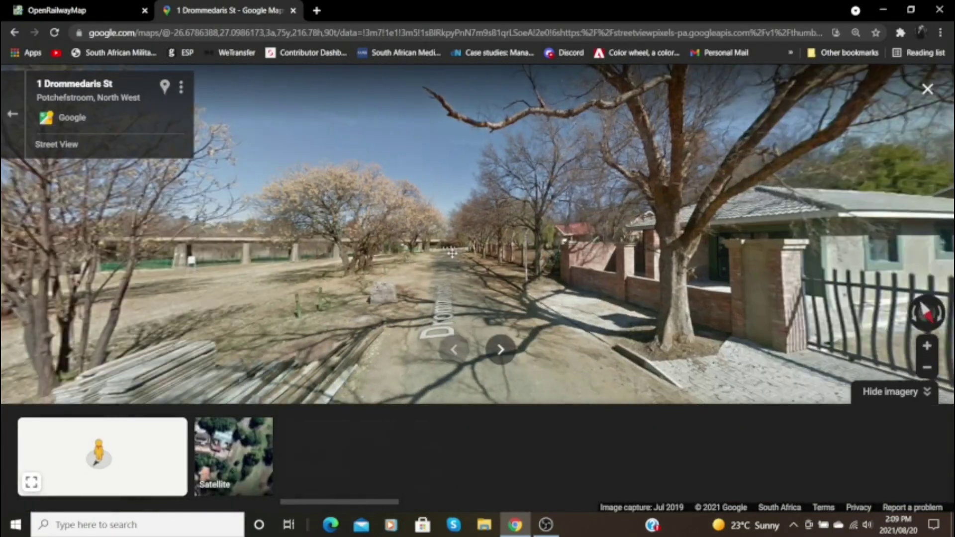
Step: Turn Street View toward the bridge and step forward along Drommedaris St
drag(451, 252, 527, 253)
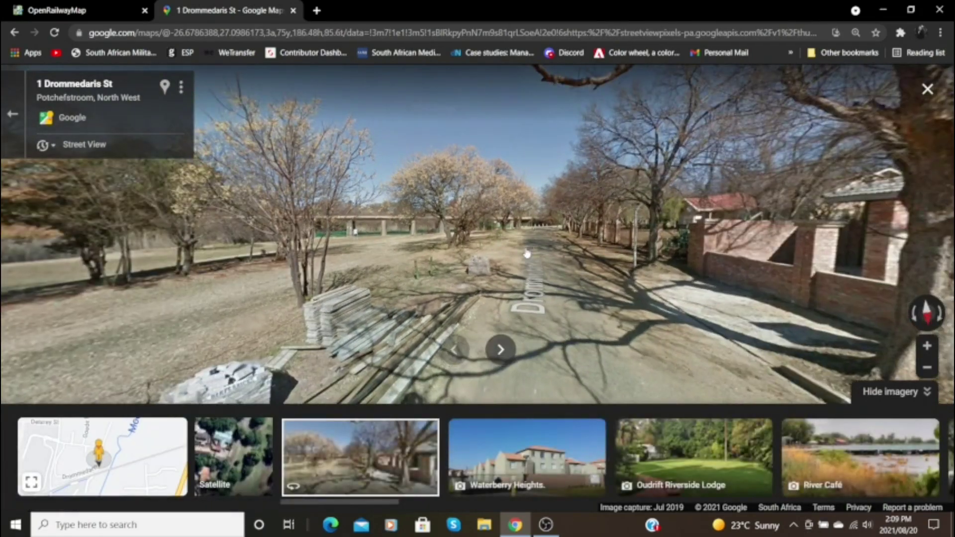
click(527, 253)
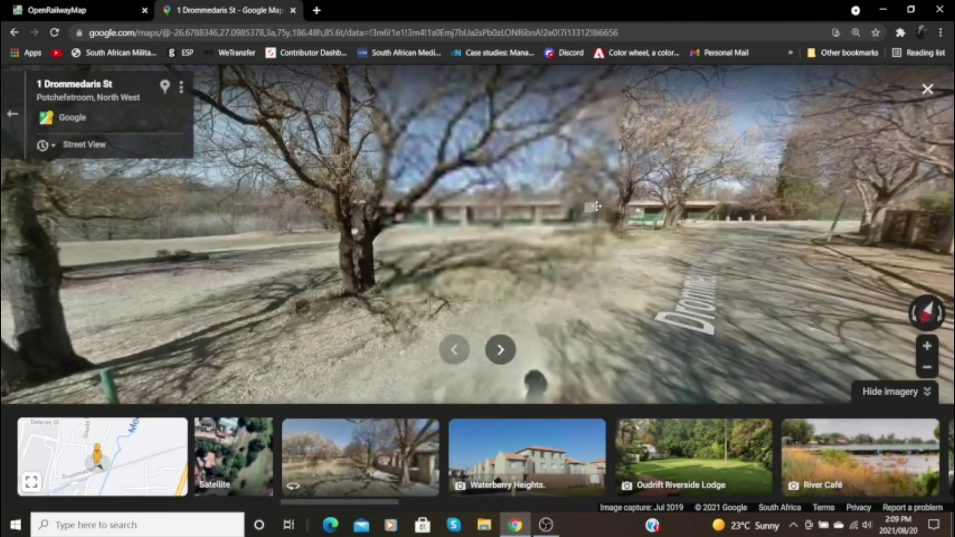
drag(597, 206, 618, 284)
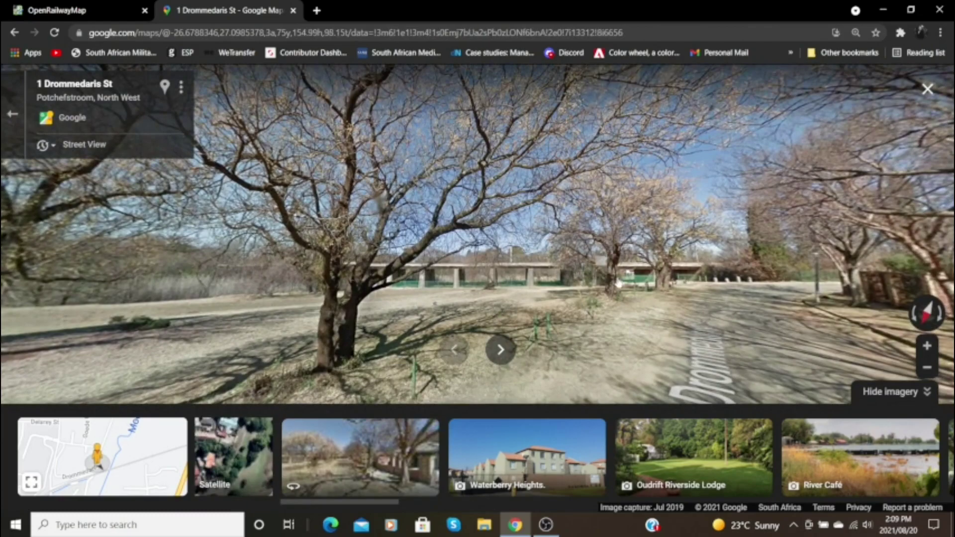
click(620, 327)
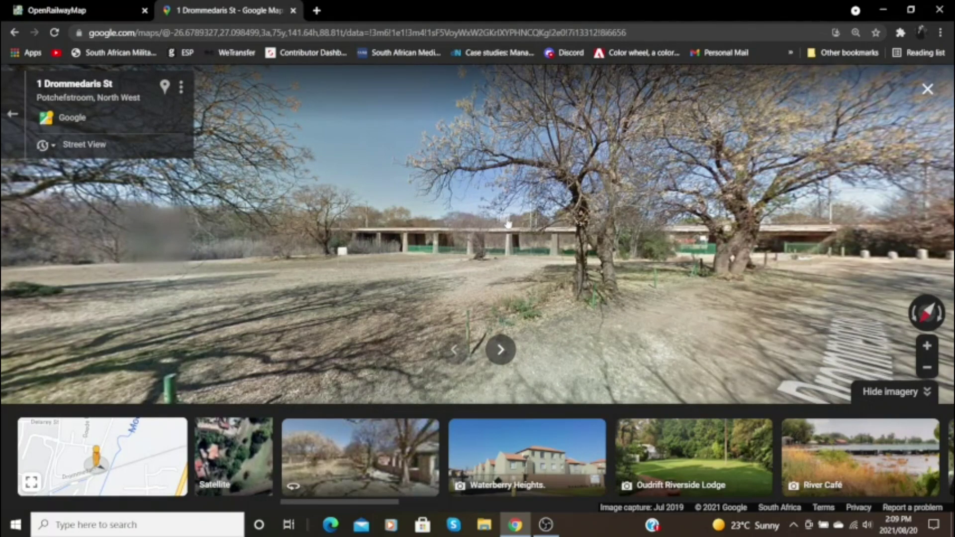
mouse_move(507, 223)
mouse_down()
mouse_move(503, 271)
mouse_move(429, 269)
mouse_move(363, 223)
mouse_up()
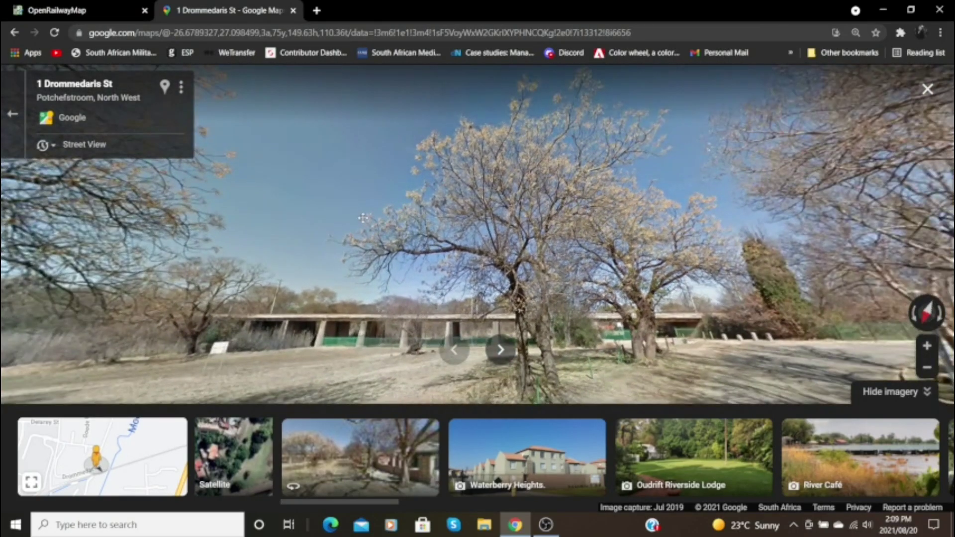
scroll(362, 224, up, 3)
scroll(352, 245, up, 3)
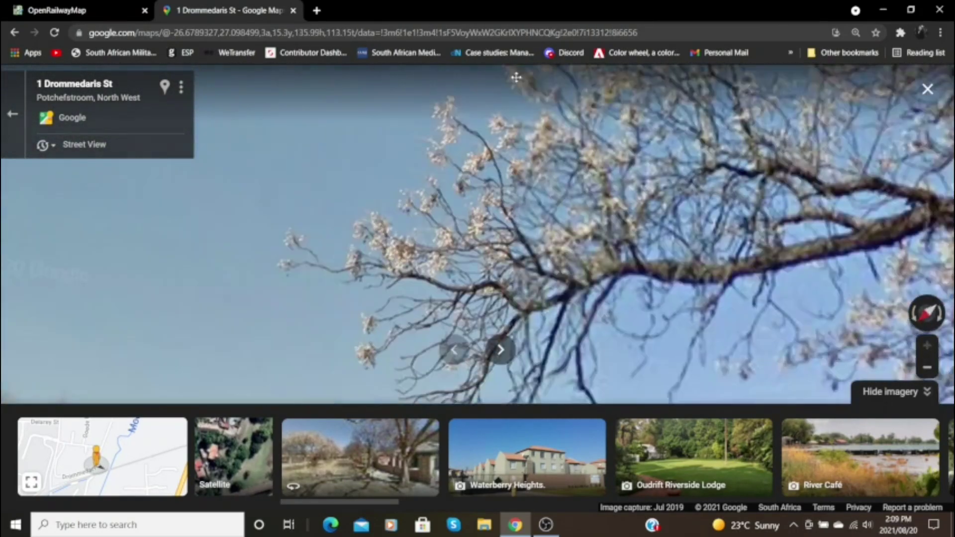
scroll(462, 204, down, 4)
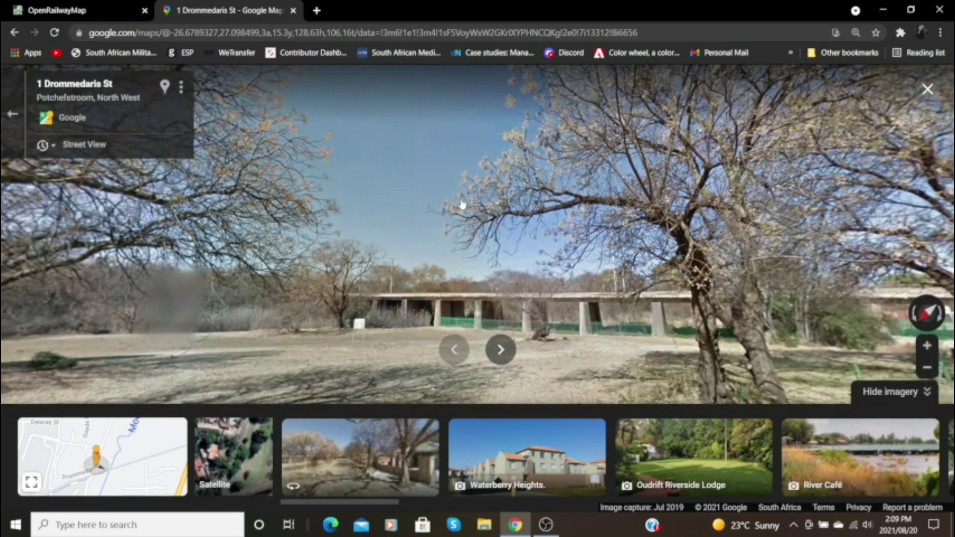
scroll(461, 204, down, 3)
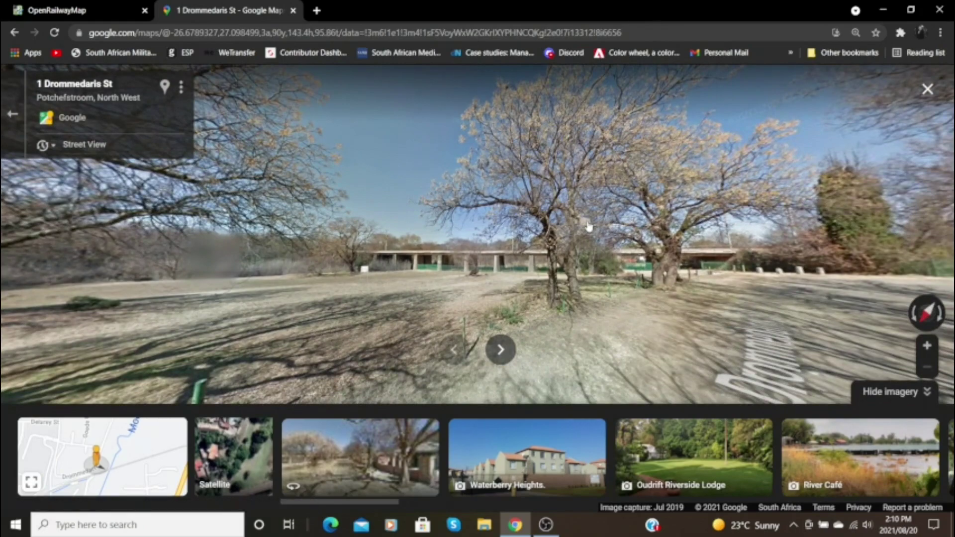
Step: Hop between several ground viewpoints closer to the rail bridge
click(586, 249)
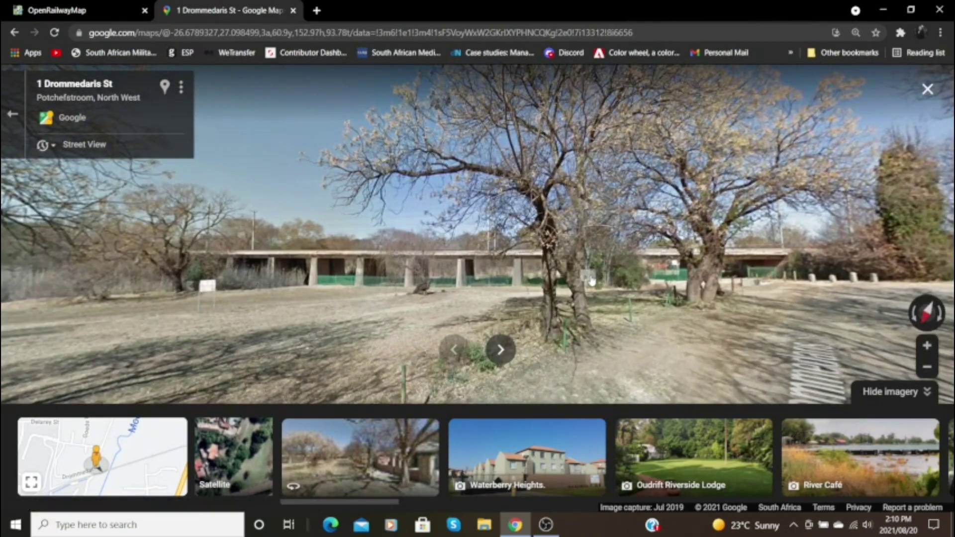
scroll(590, 282, down, 2)
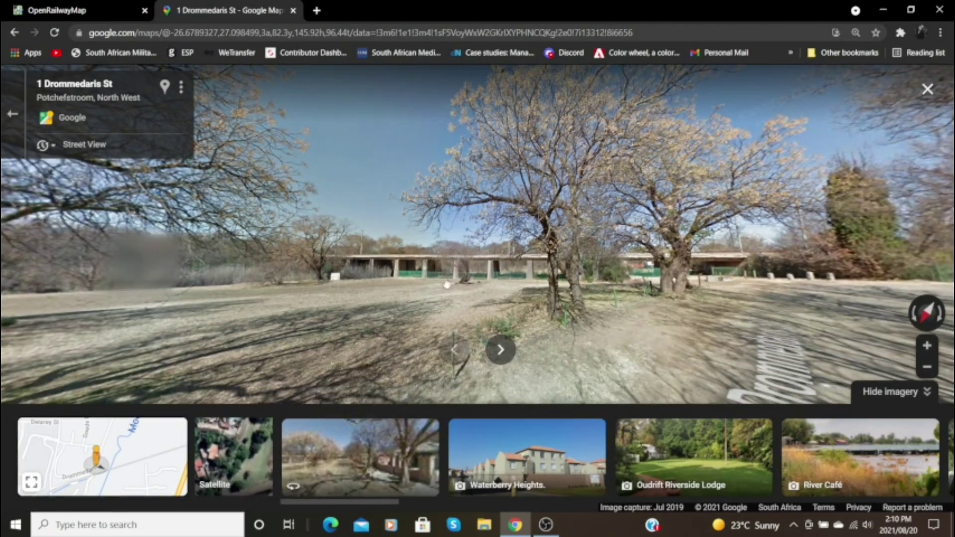
click(825, 387)
click(497, 245)
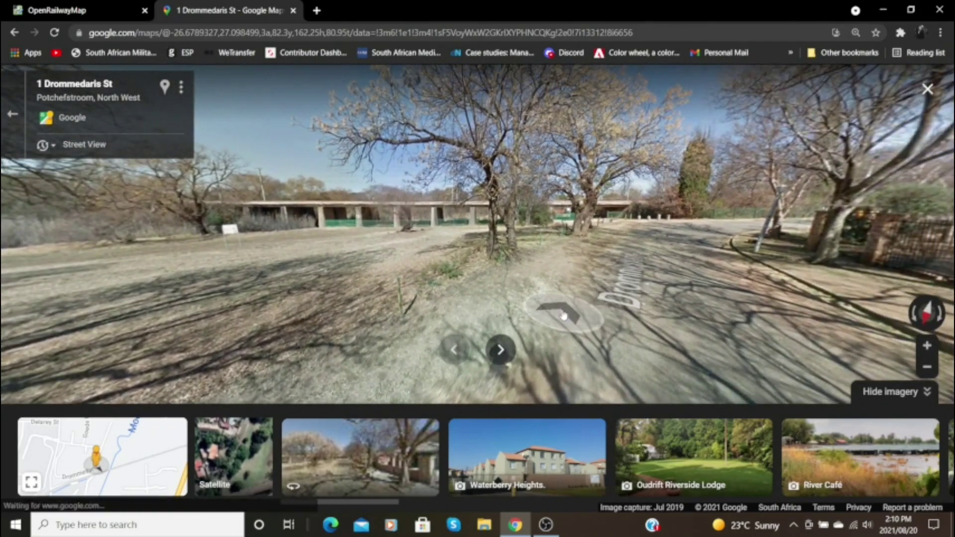
click(567, 310)
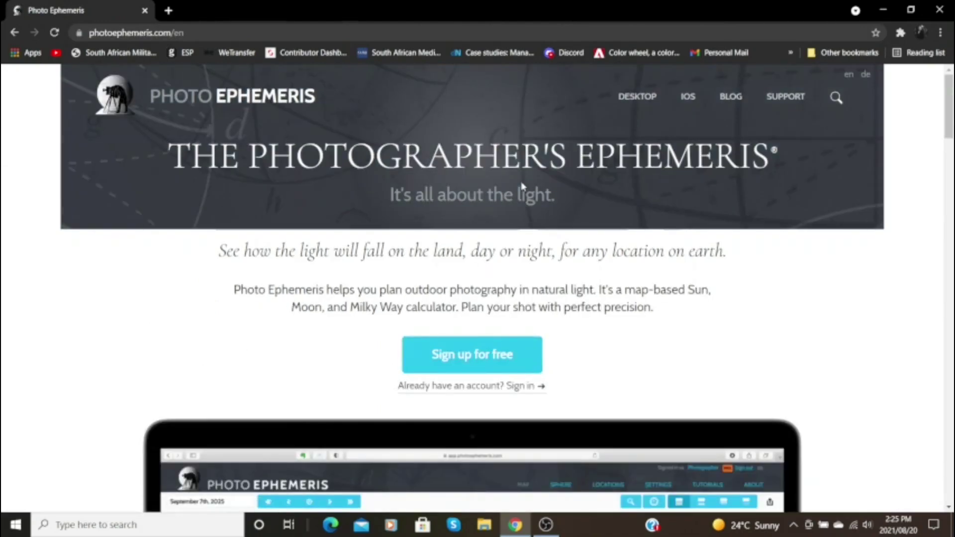
Step: Launch The Photographer's Ephemeris web app in a new tab via Sign in
click(522, 187)
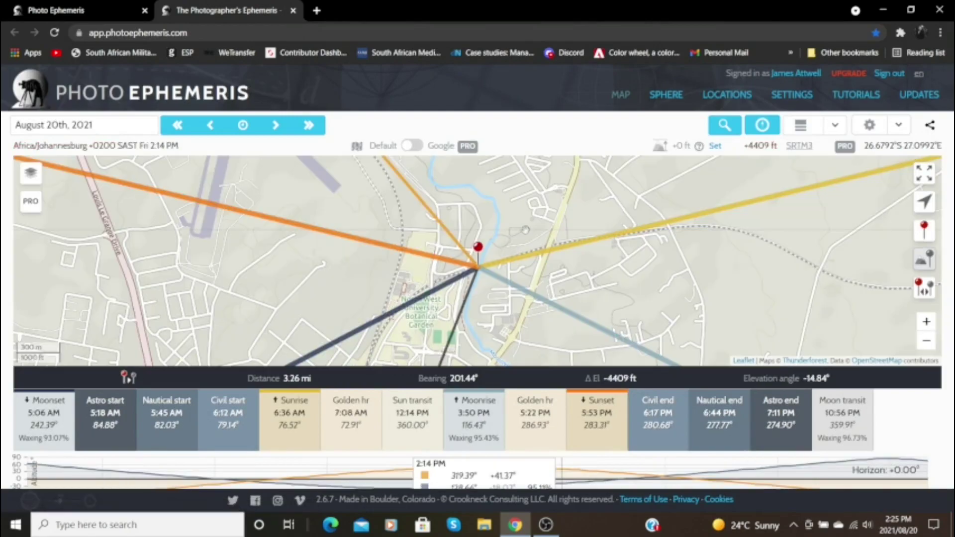
Step: Set the time to now (2:26 PM) and zoom in around the red pin near the bridge
scroll(525, 230, down, 1)
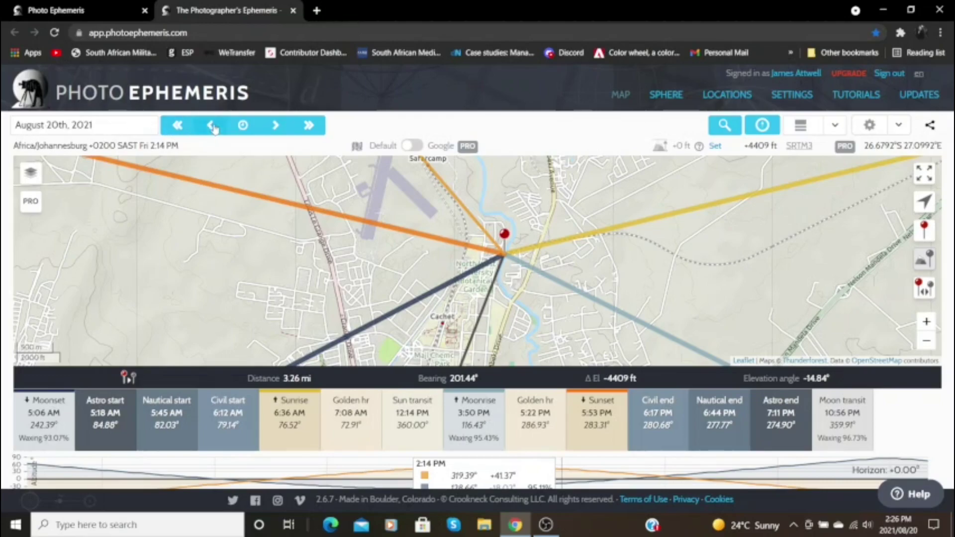
click(242, 124)
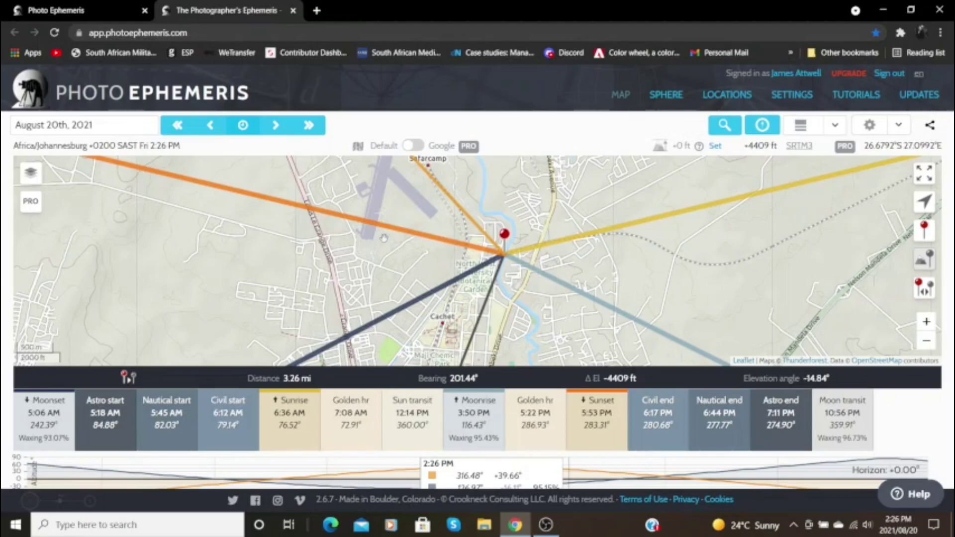
scroll(492, 219, down, 1)
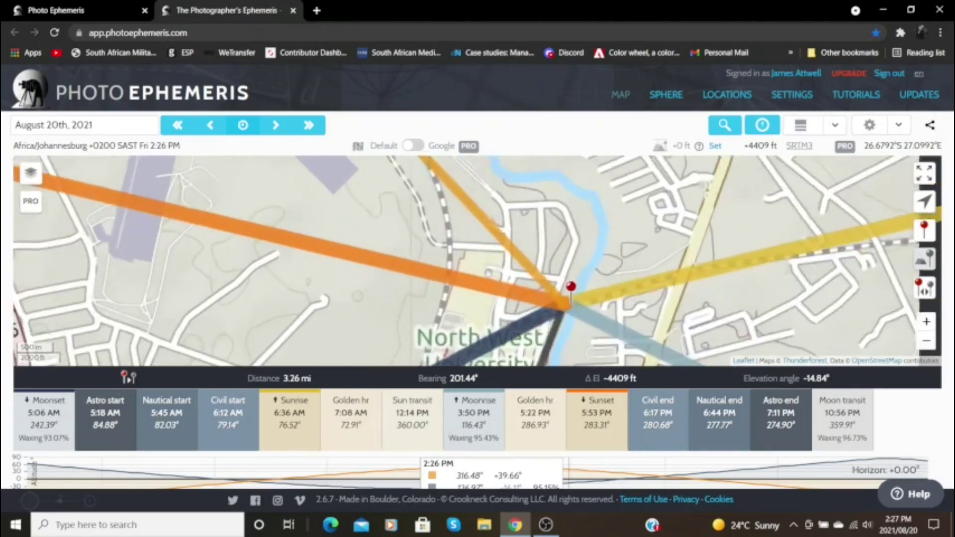
scroll(498, 234, up, 3)
scroll(498, 234, up, 2)
drag(488, 277, 474, 243)
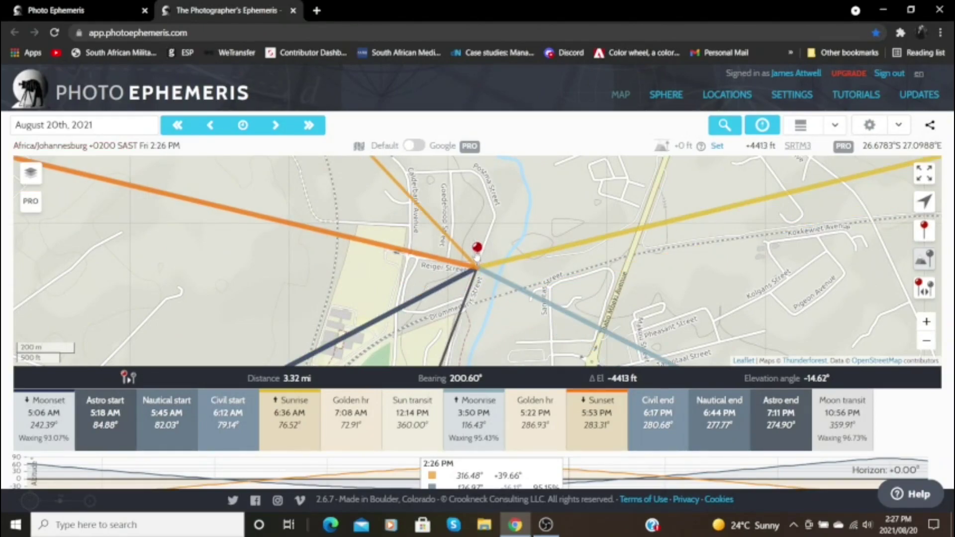
Step: Nudge the pin onto the rail bridge and zoom the map out one level
drag(478, 252, 483, 256)
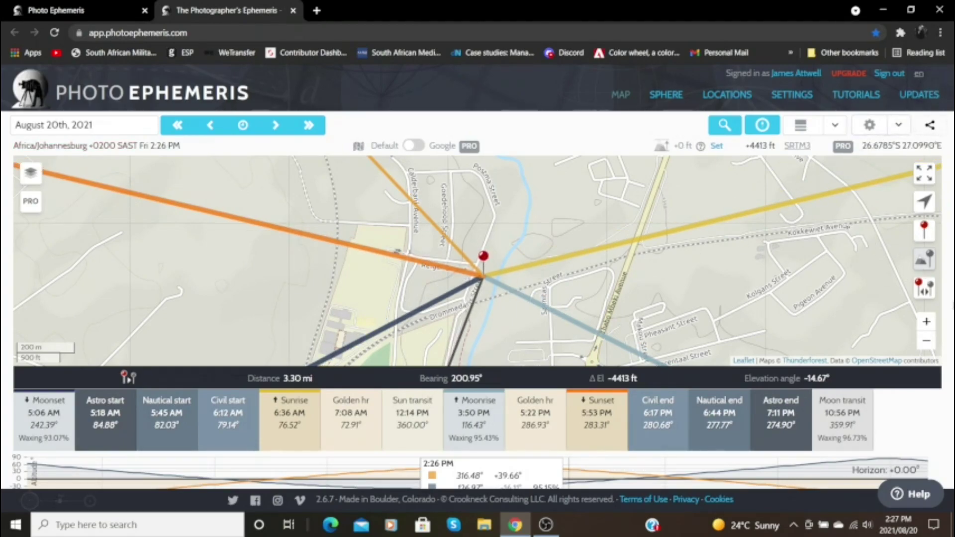
click(924, 174)
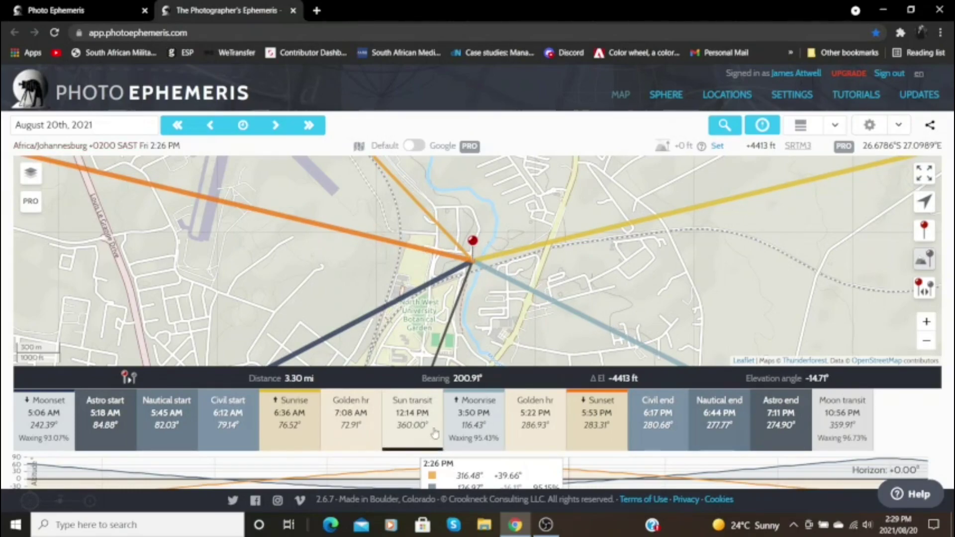
Step: Drag the timeline slider to 11:00 AM and pan to the area north of the pin
scroll(432, 440, down, 2)
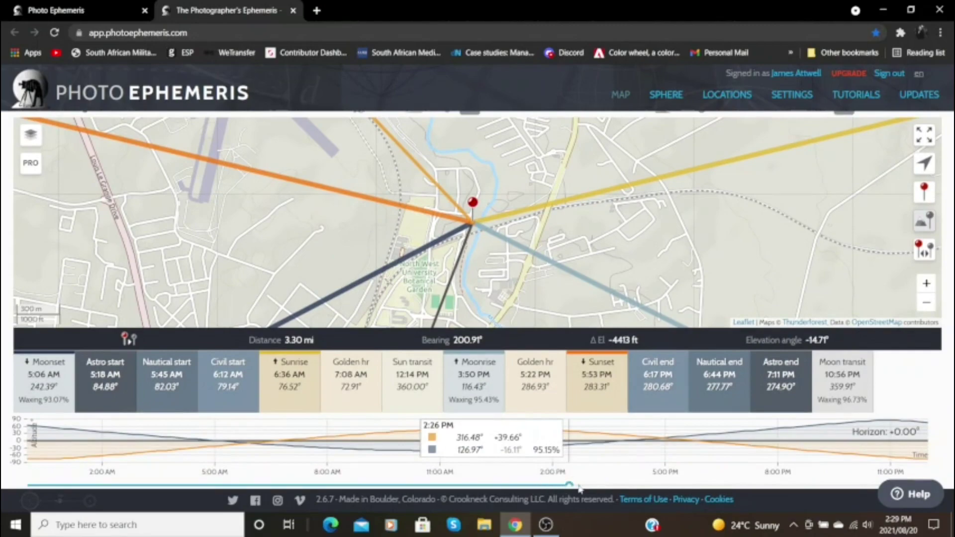
mouse_move(570, 484)
mouse_down()
mouse_move(367, 482)
mouse_move(489, 482)
mouse_up()
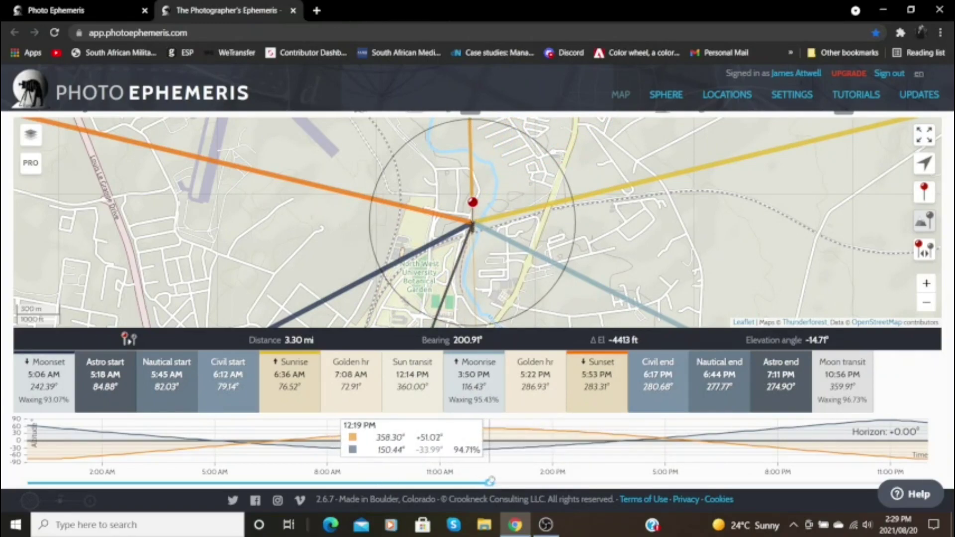
drag(490, 481, 526, 482)
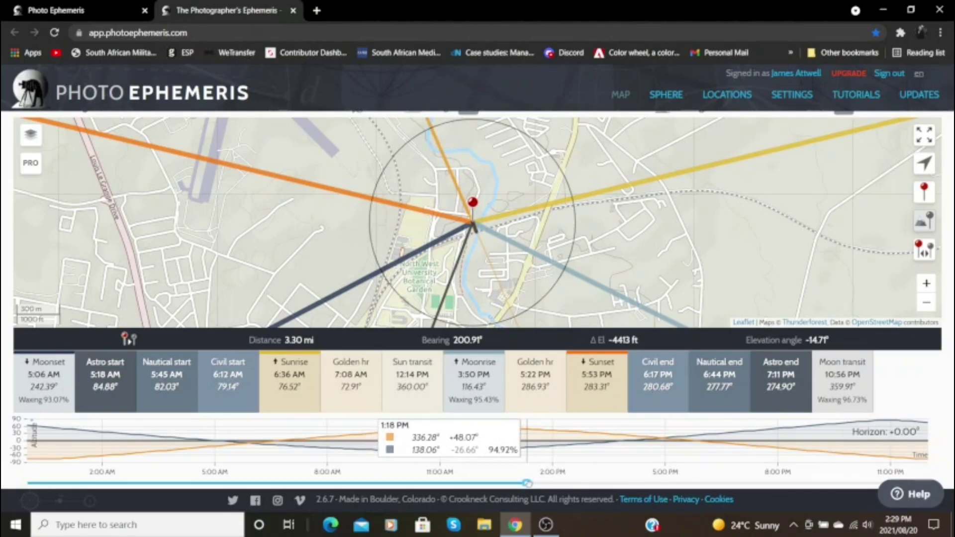
drag(527, 483, 440, 482)
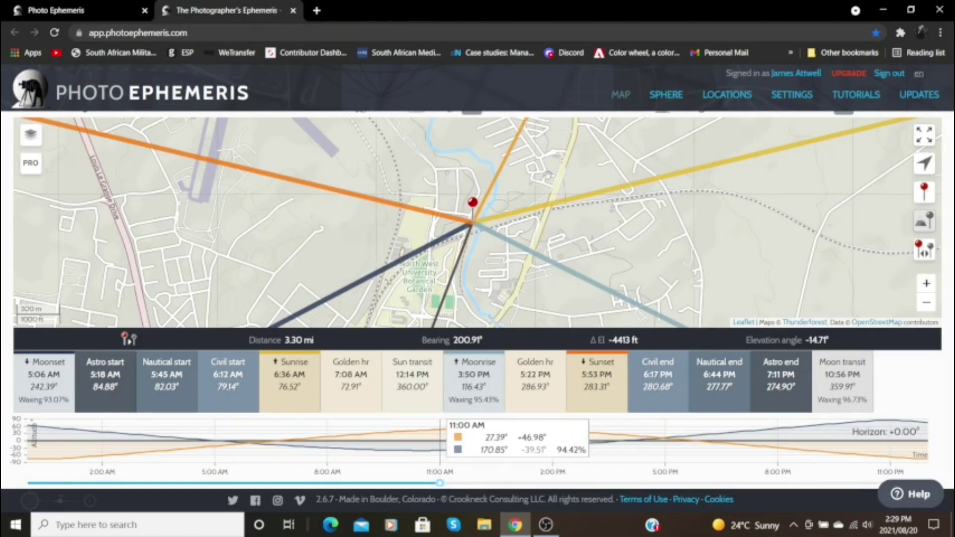
mouse_move(547, 174)
mouse_down()
mouse_move(523, 253)
mouse_move(511, 251)
mouse_move(525, 252)
mouse_up()
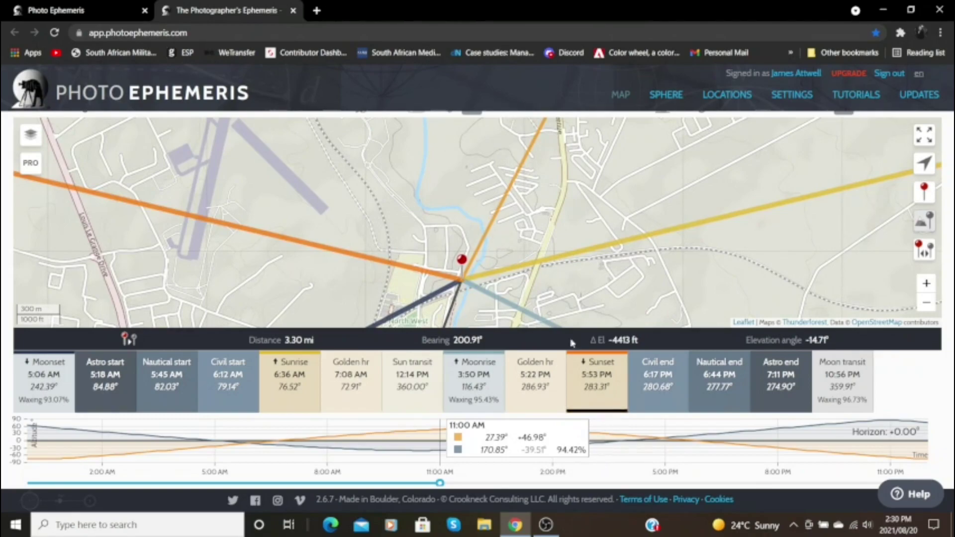
Step: Pan the Ephemeris map so the red bridge pin sits centred beside the botanical garden
drag(604, 268, 624, 219)
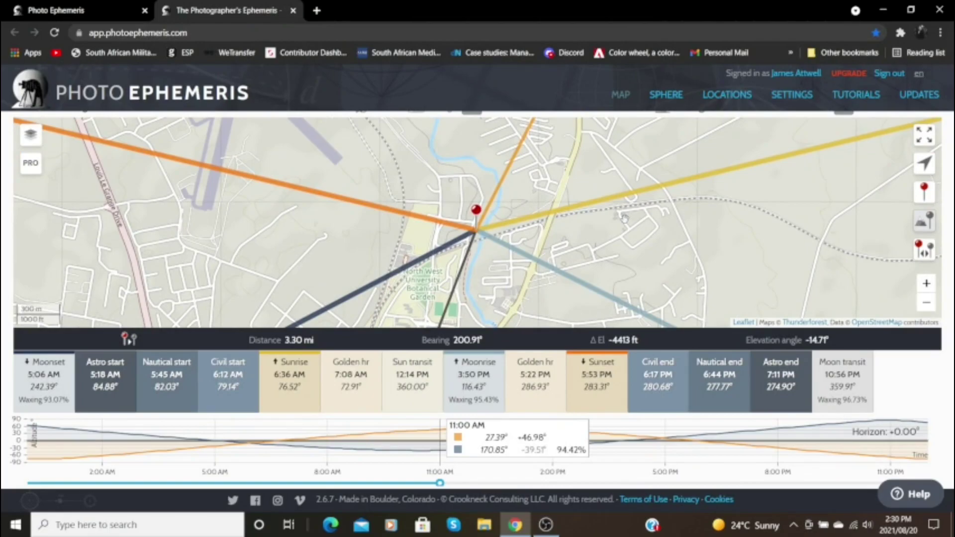